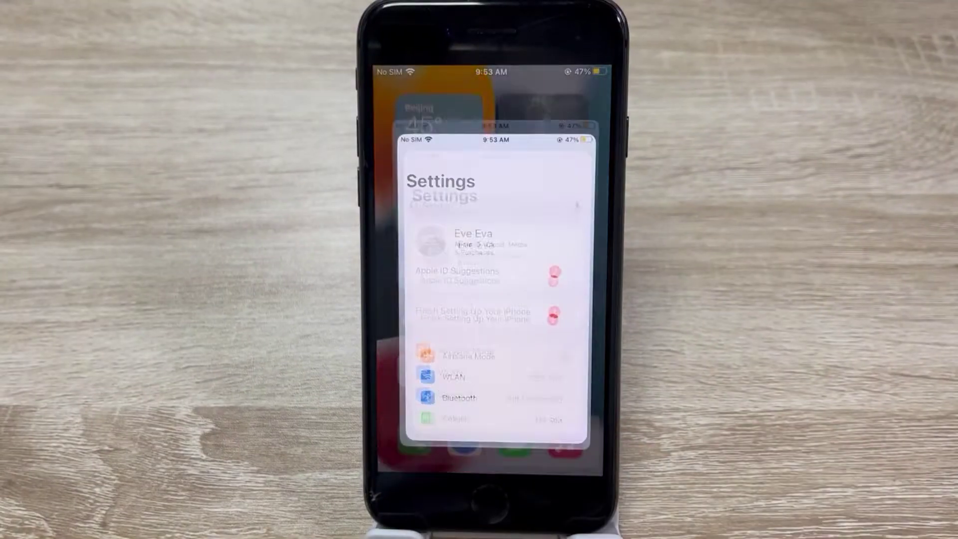
- Reach the Apple ID's Change Password form via Password & Security in iOS Settings
click(525, 197)
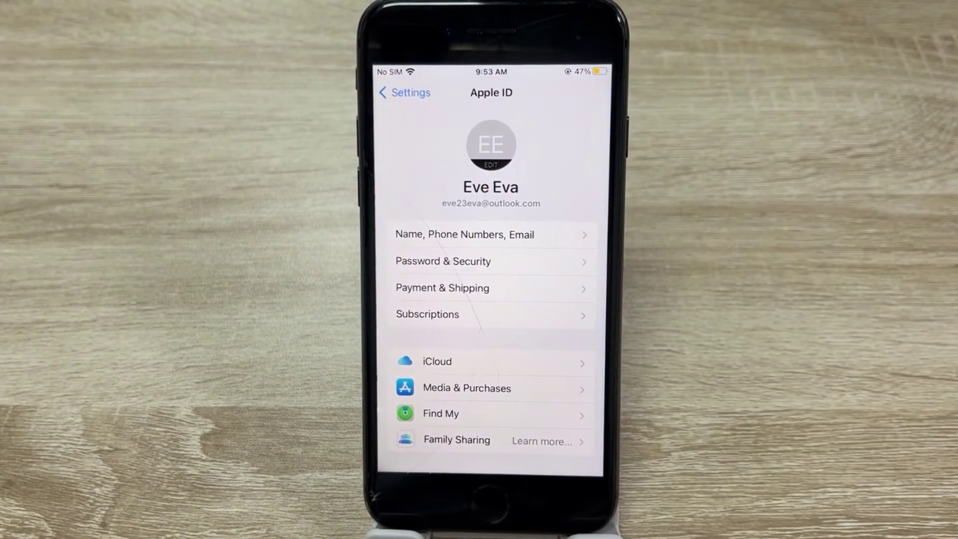
click(516, 264)
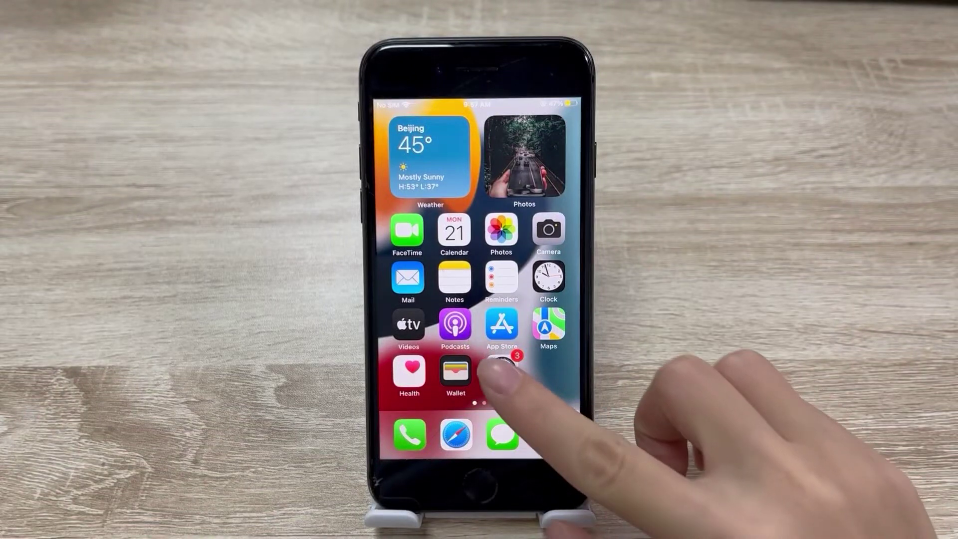
click(502, 370)
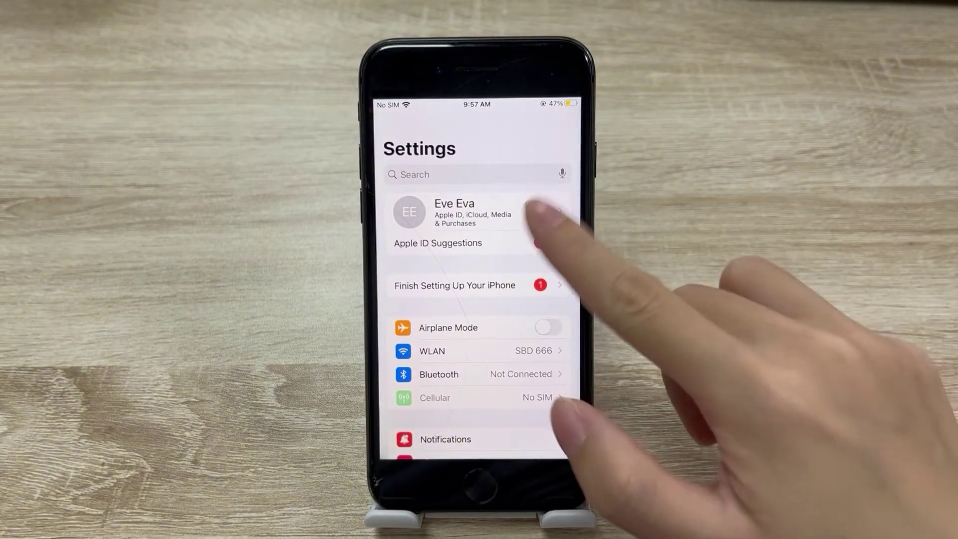
click(527, 211)
click(482, 270)
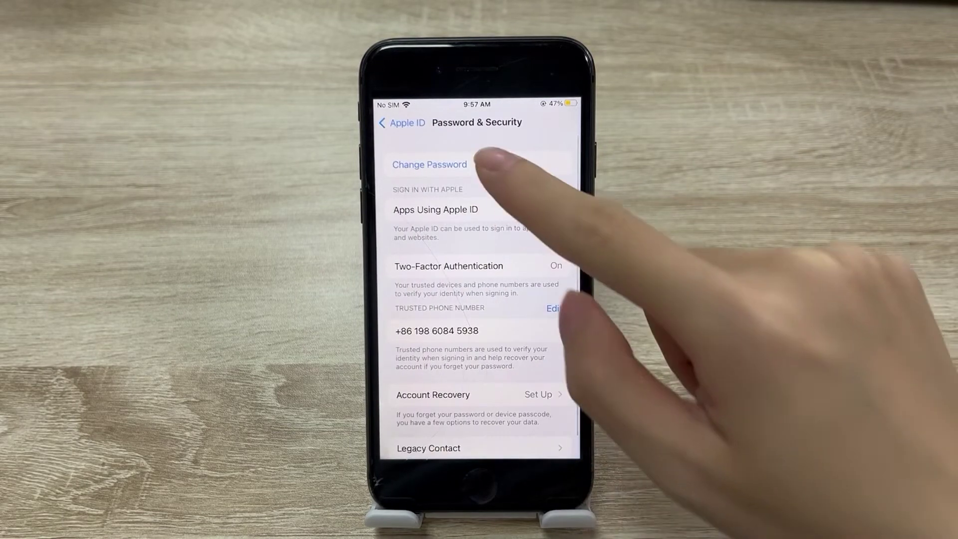
click(450, 163)
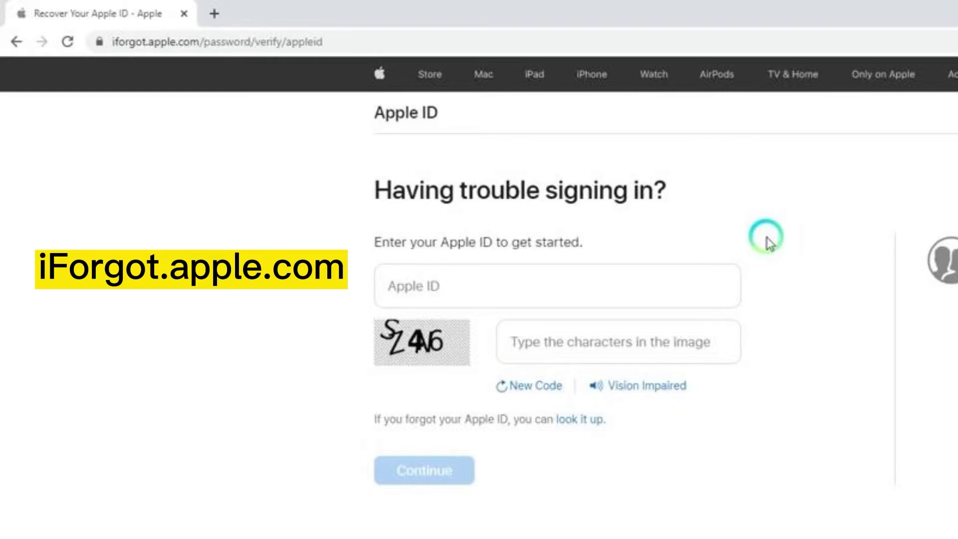
- Submit the Apple ID, captcha and phone number, then choose the new-device reset option
click(404, 279)
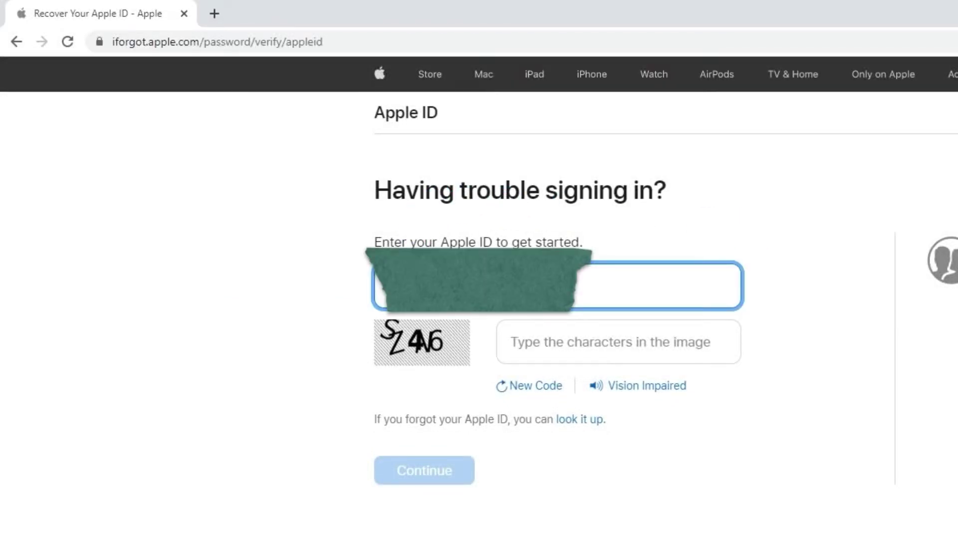
click(548, 349)
text(g)
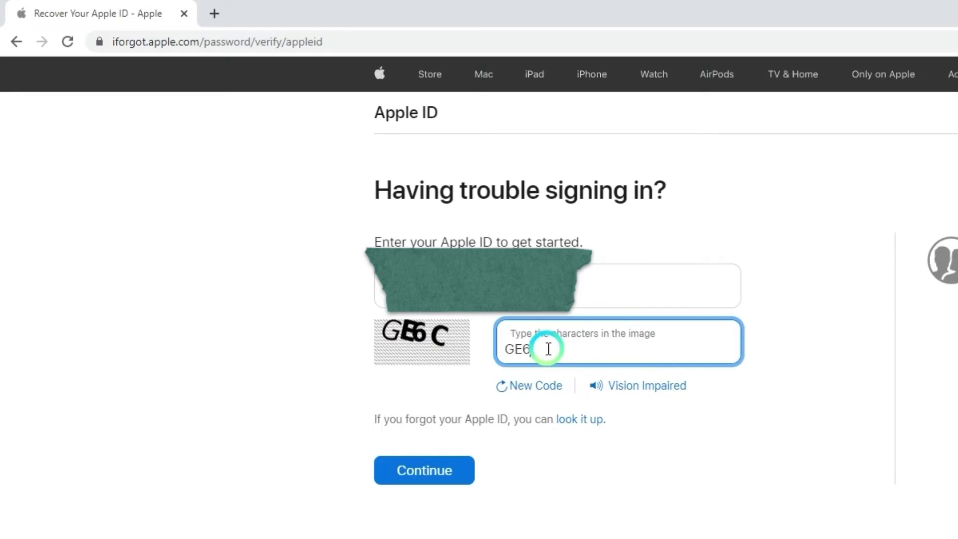
text(C)
click(444, 476)
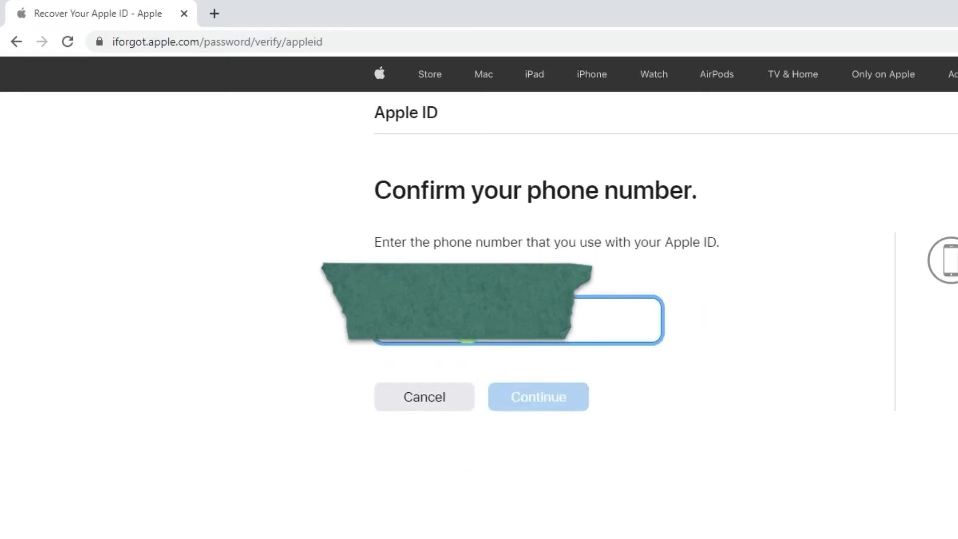
text(0)
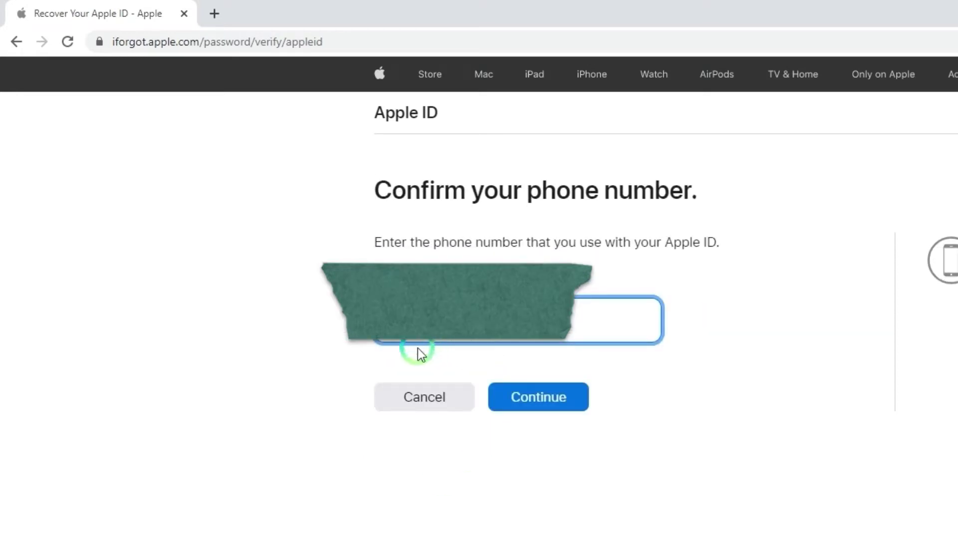
click(539, 395)
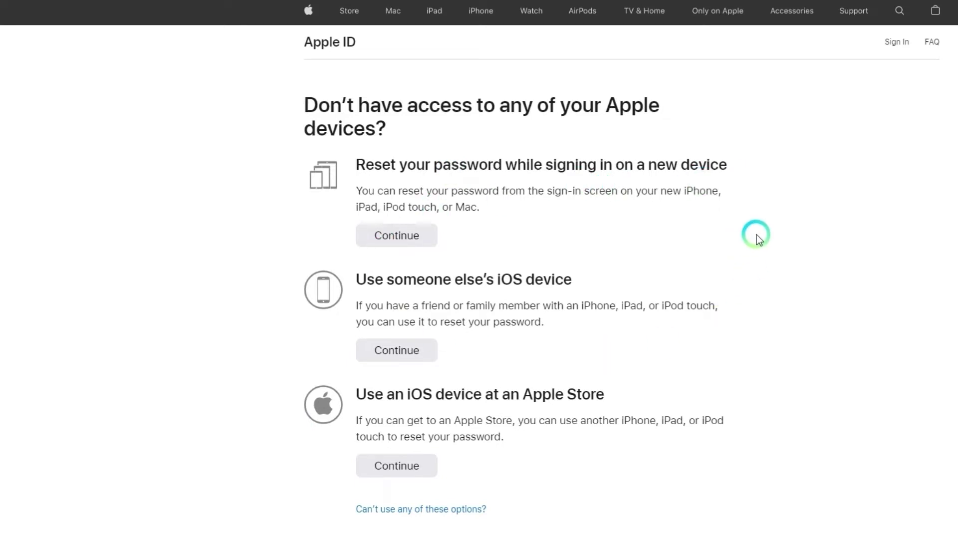
click(397, 235)
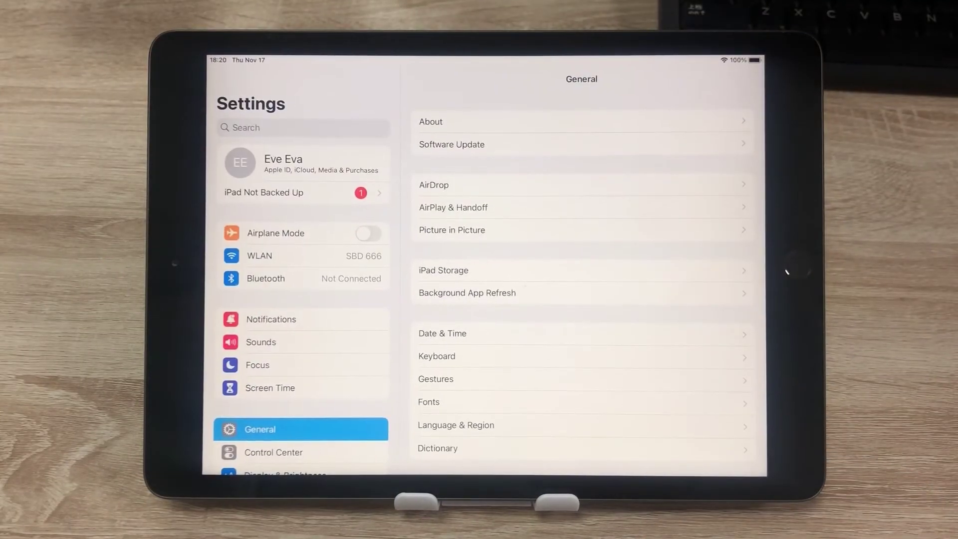
- On the iPad, reach the Apple ID's Change Password form and enter the iPad passcode
click(302, 161)
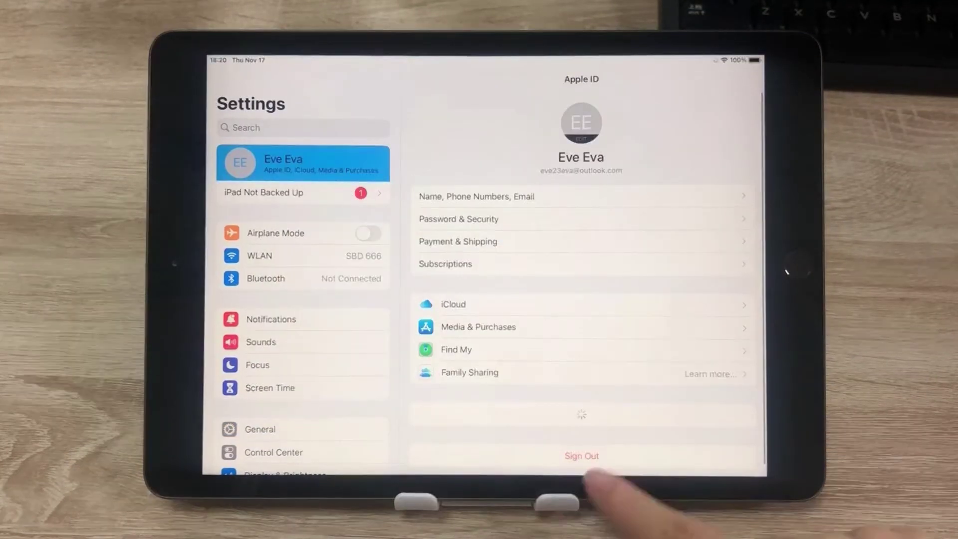
click(581, 456)
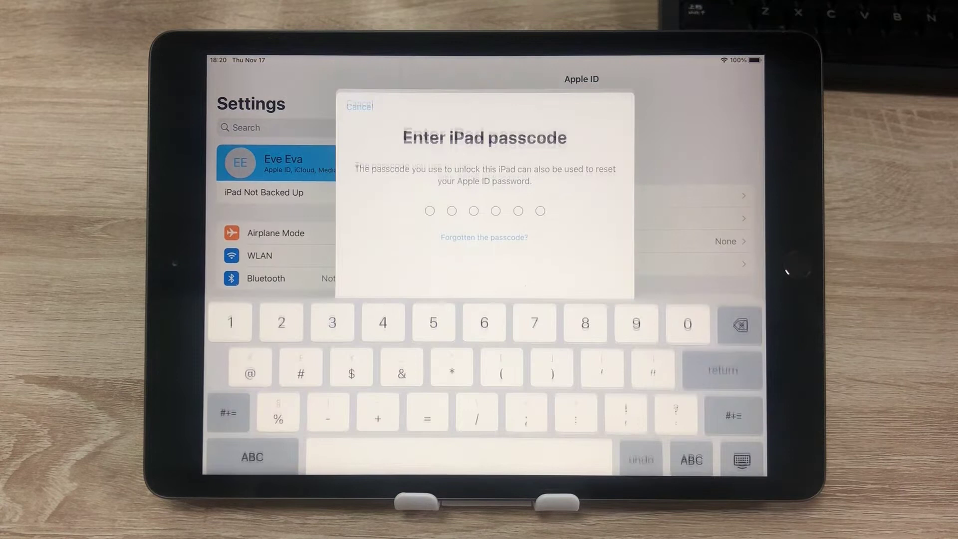
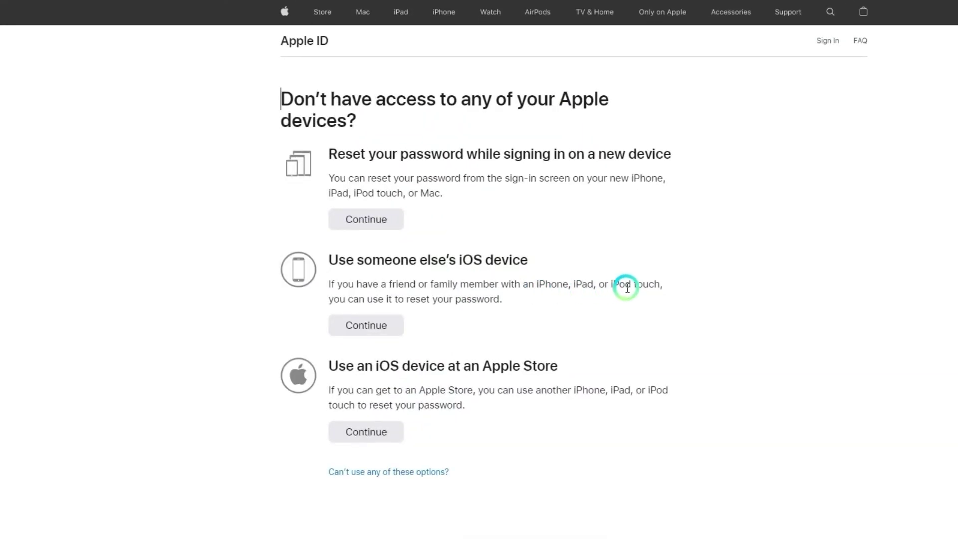
- Choose the 'Use someone else's iOS device' reset option
click(370, 327)
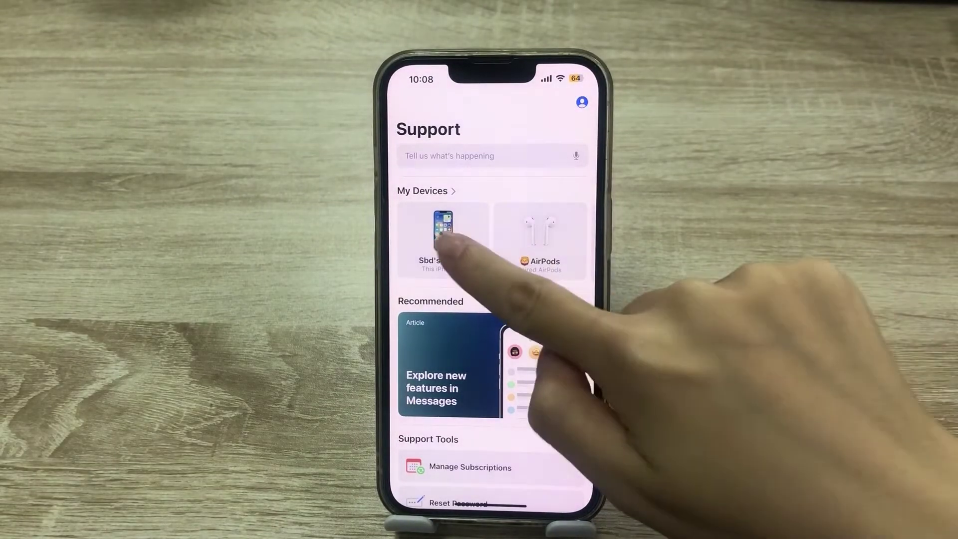
- In Passwords & Security support, start a password reset for a different Apple ID
click(444, 236)
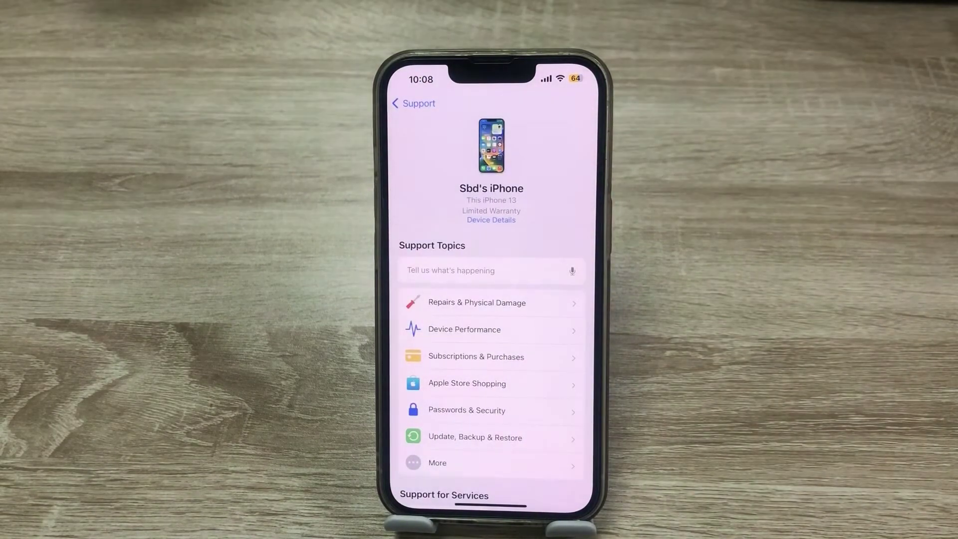
scroll(527, 420, down, 2)
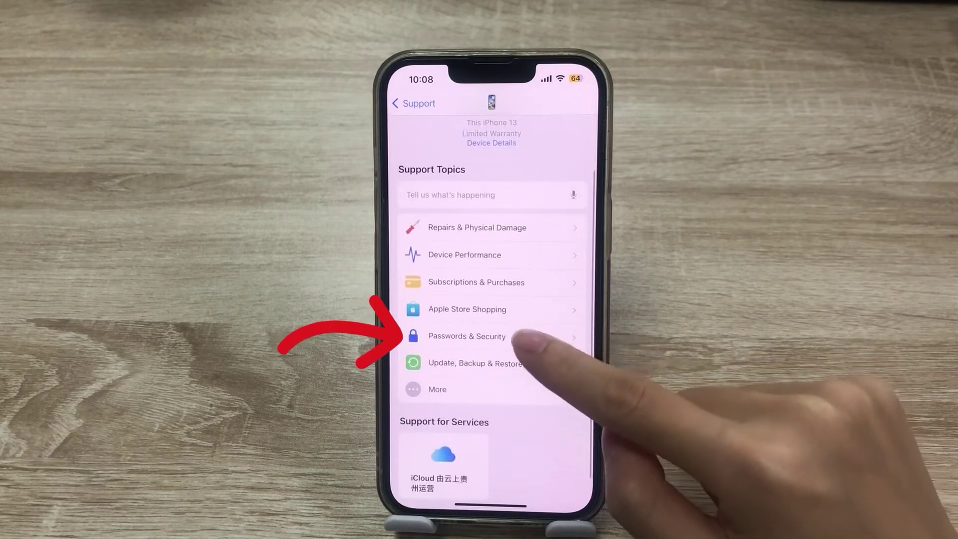
click(494, 337)
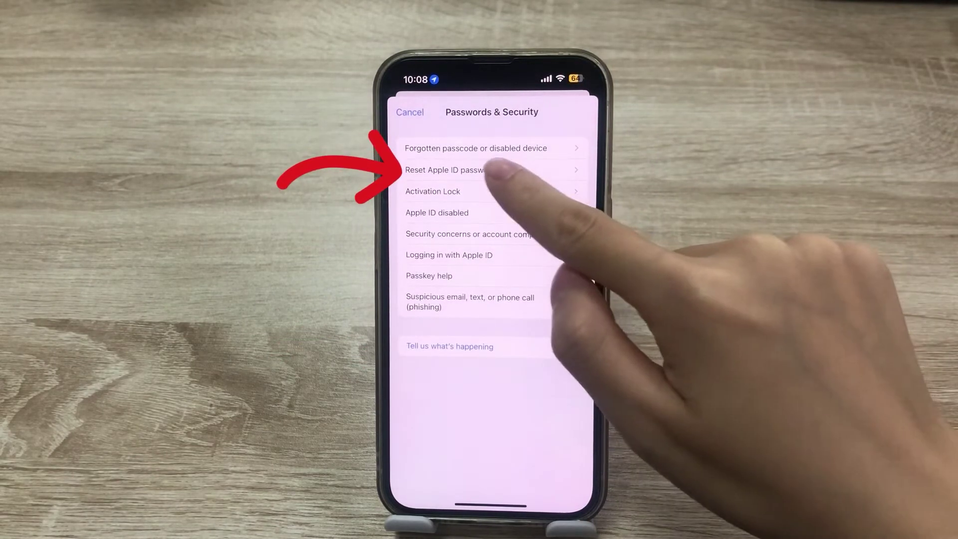
click(558, 170)
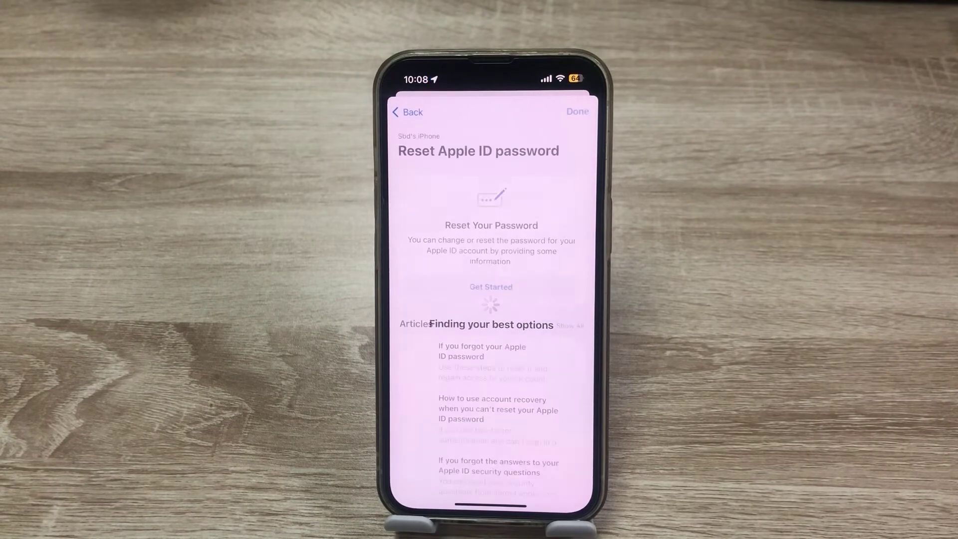
click(491, 286)
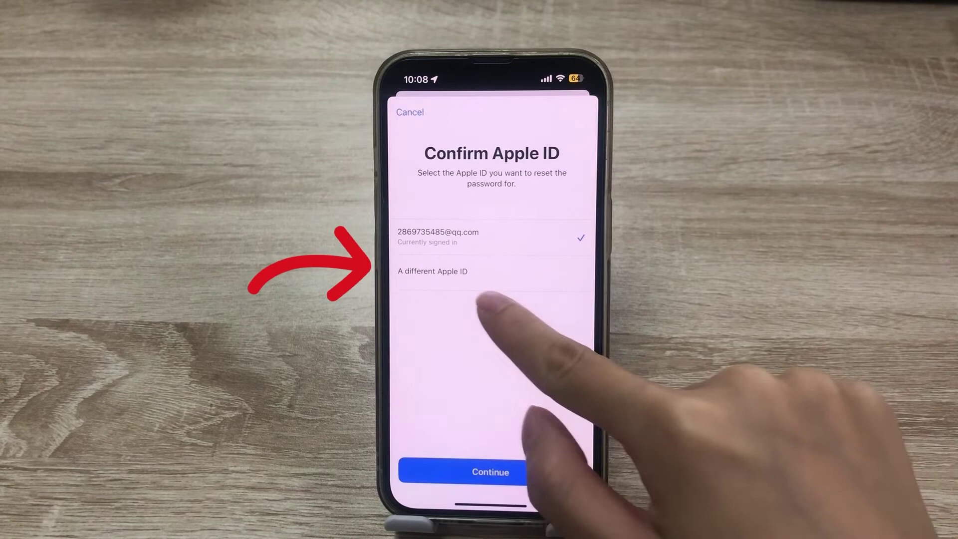
click(442, 272)
click(491, 472)
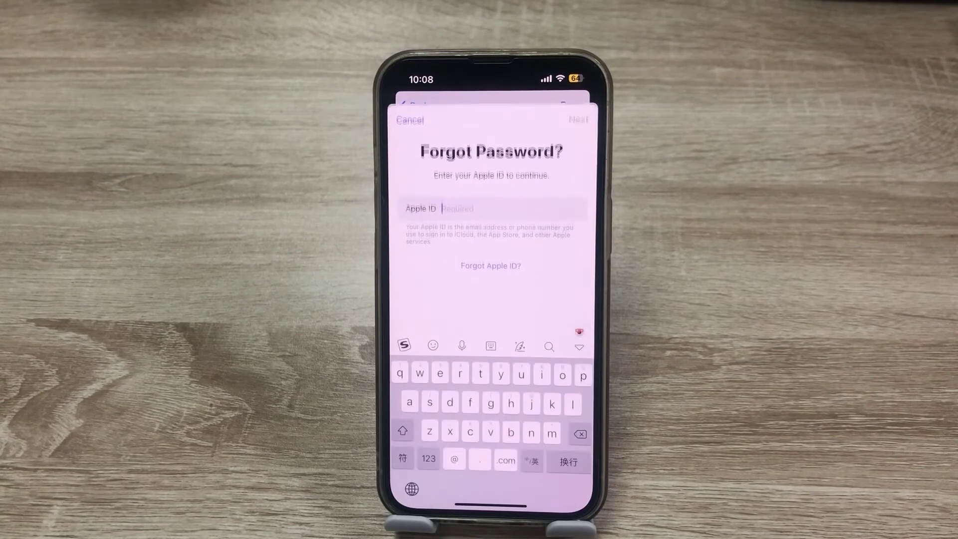
text(example@icloud.com)
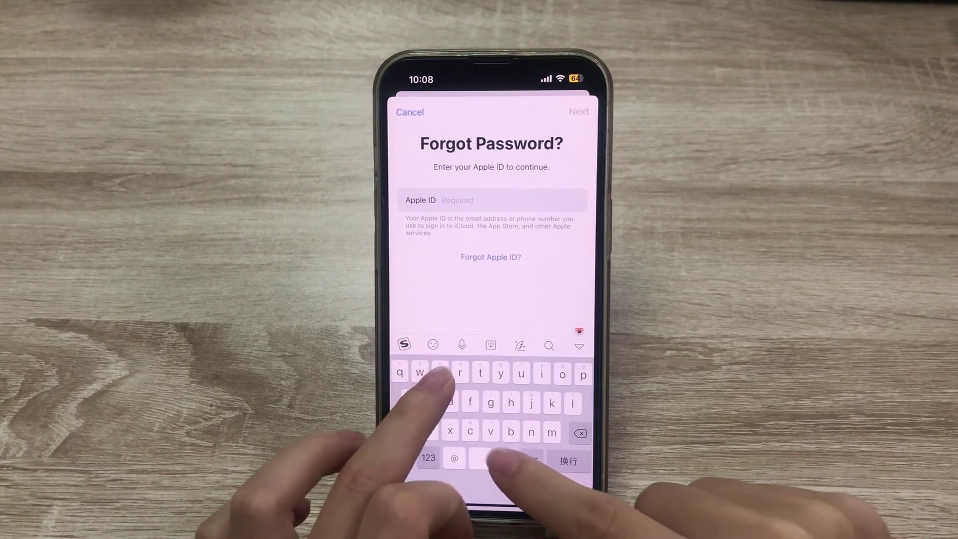
- Submit the Apple ID, trusted number and passcode, then set and confirm the new password
click(578, 112)
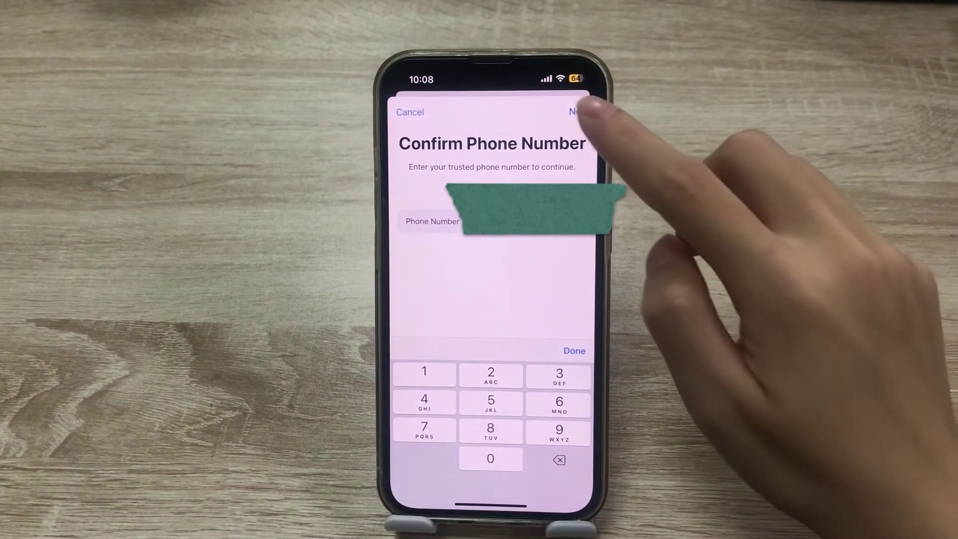
click(578, 111)
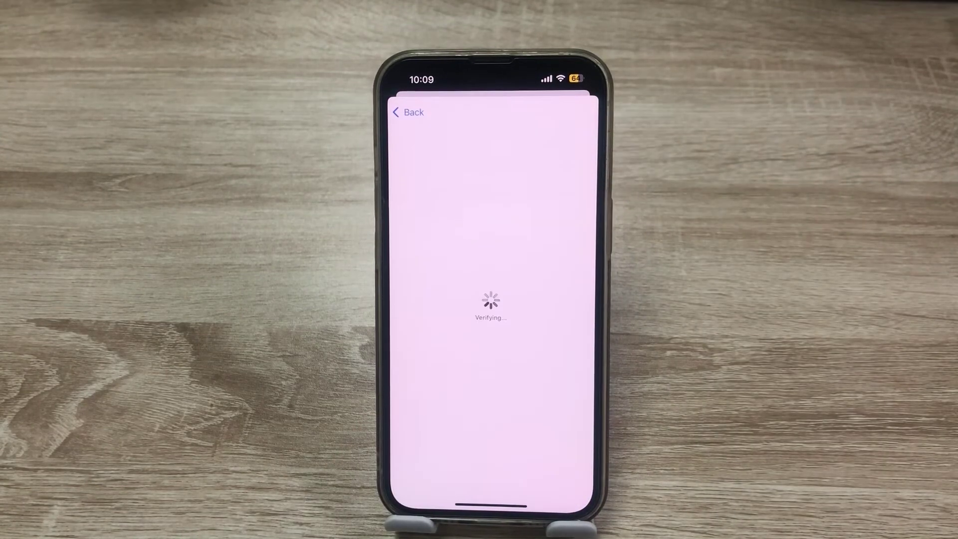
click(558, 375)
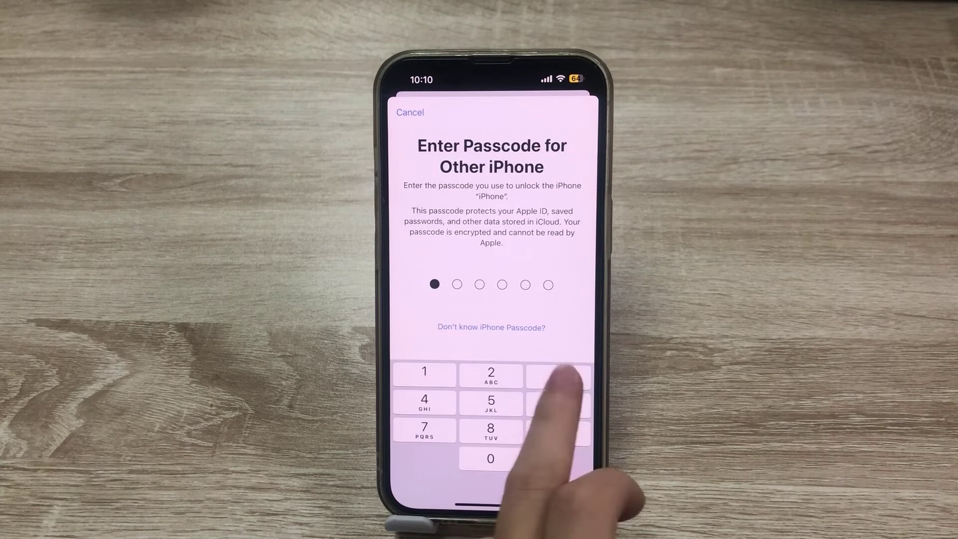
click(491, 400)
click(425, 428)
click(492, 428)
click(557, 432)
click(492, 458)
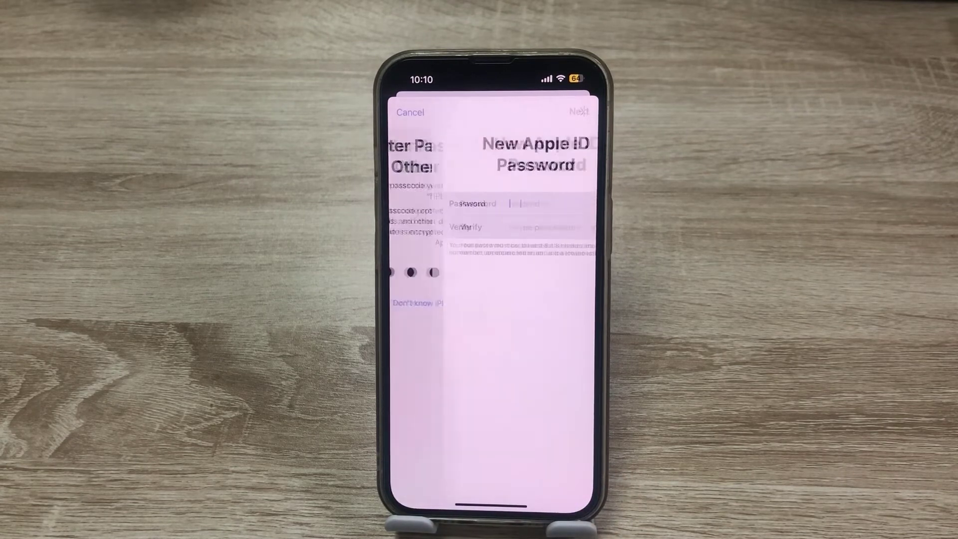
click(403, 430)
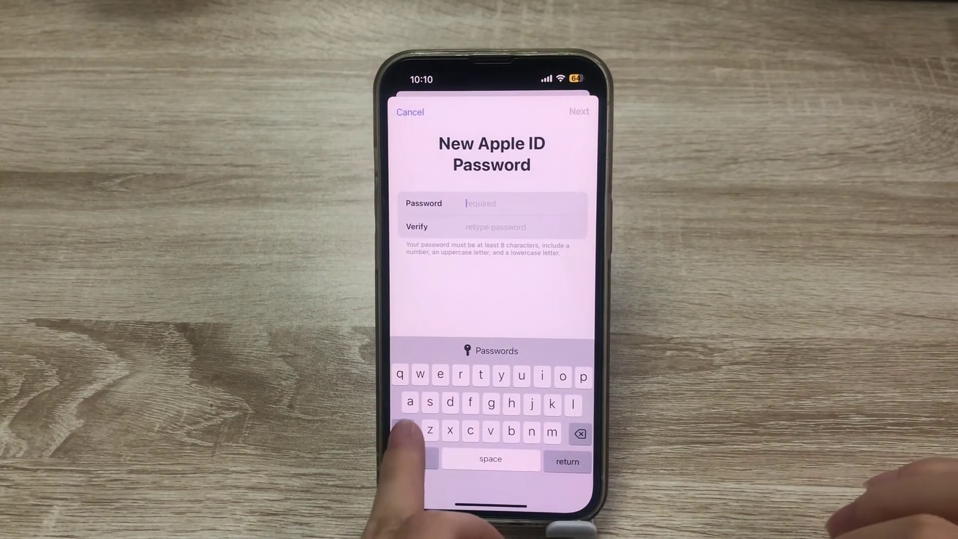
text(2)
click(578, 112)
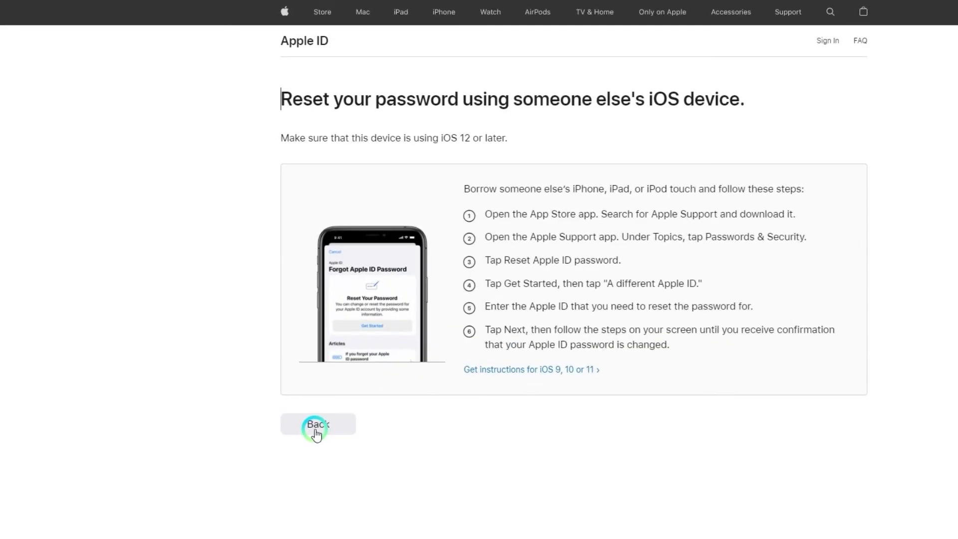
- Go back from the someone-else's-device instructions to the no-device-access options
click(316, 428)
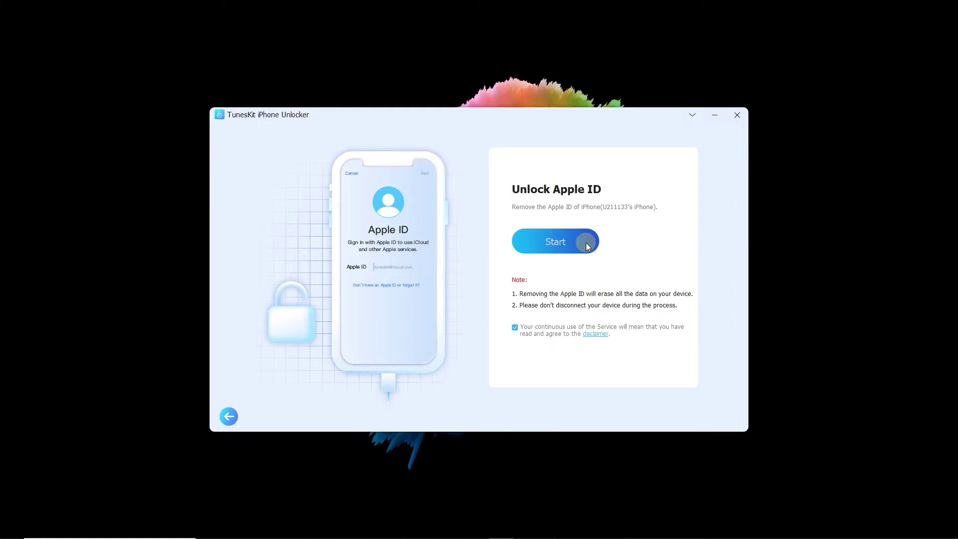
- Start Unlock Apple ID, pass the device status check, and confirm a screen lock is set
click(580, 242)
click(730, 416)
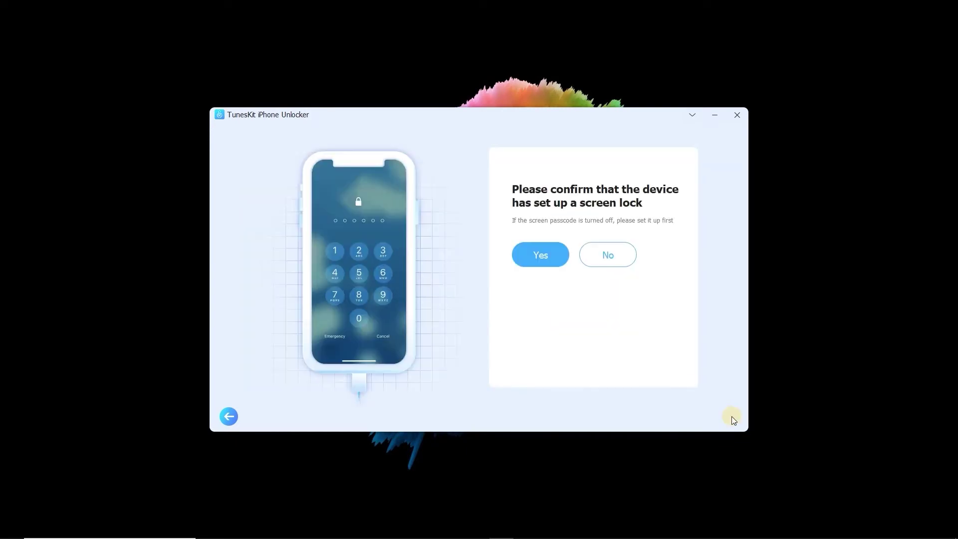
click(540, 260)
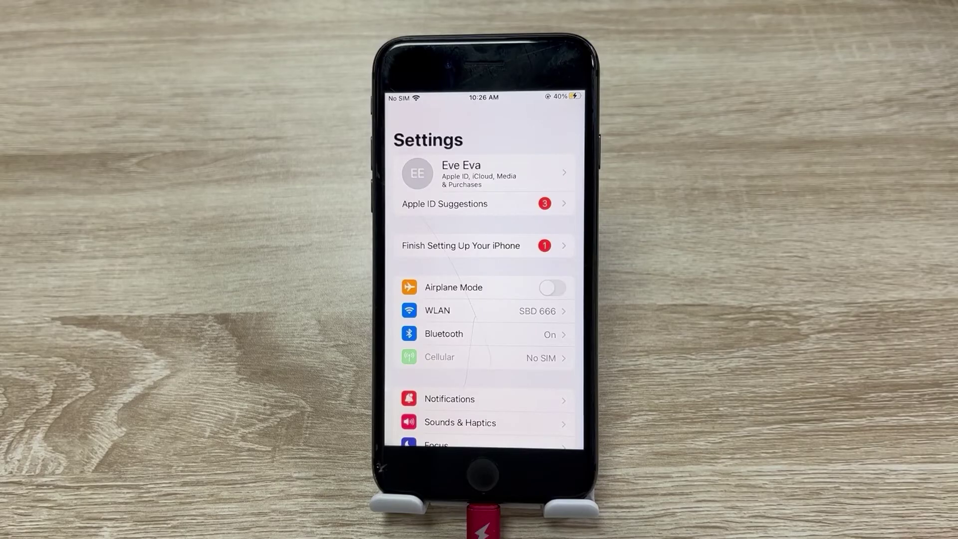
- Open the Apple ID's Password & Security page, where Two-Factor Authentication shows On
click(527, 161)
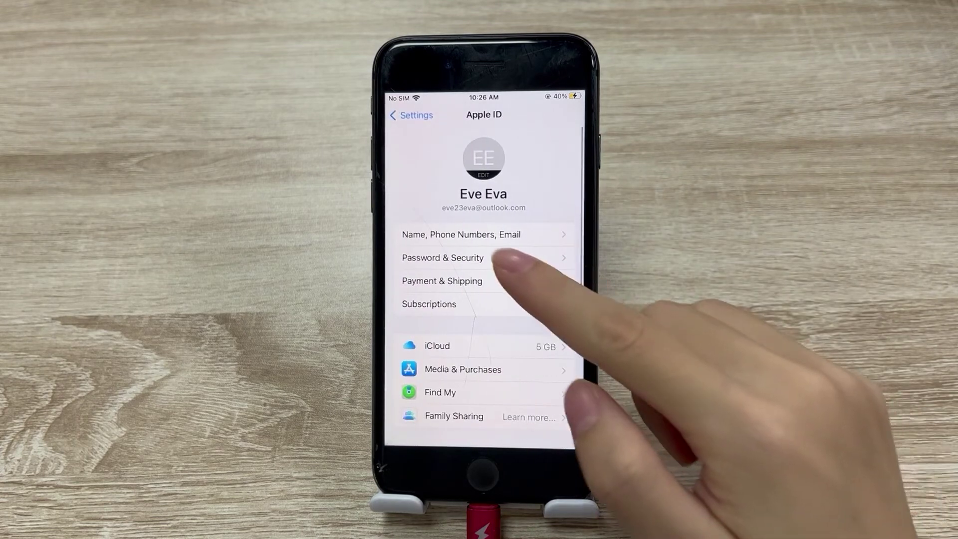
click(500, 260)
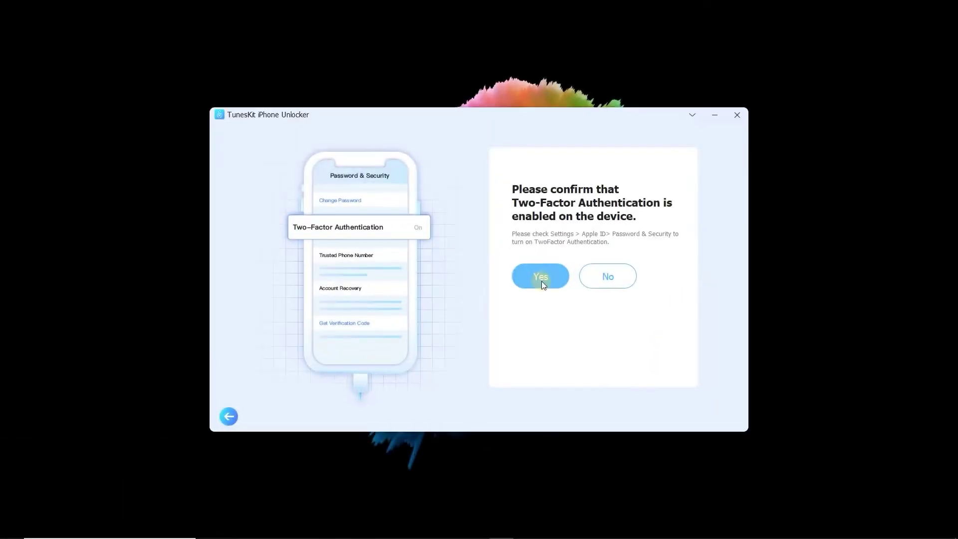
- Confirm two-factor is on, get the iPhone 8 firmware 16.1.1, and start the Apple ID unlock
click(542, 281)
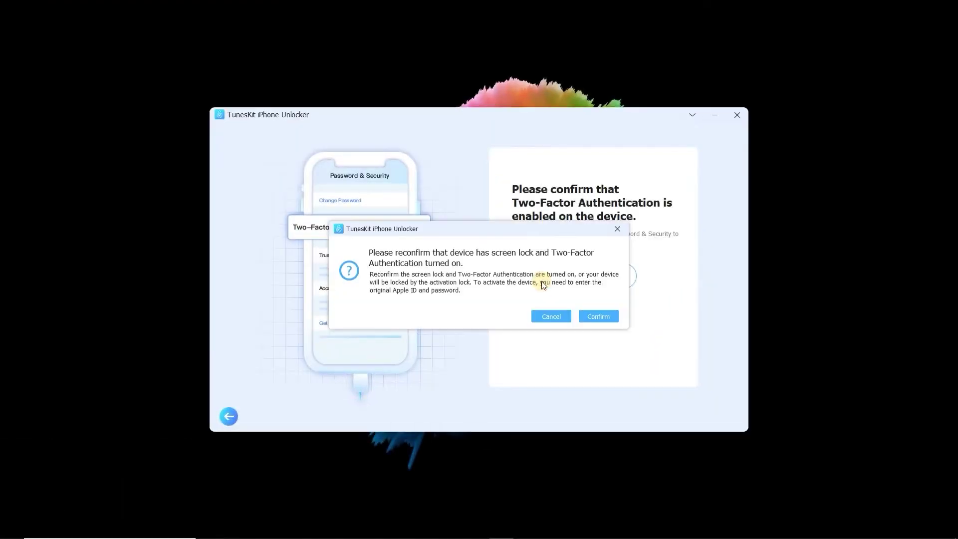
click(597, 317)
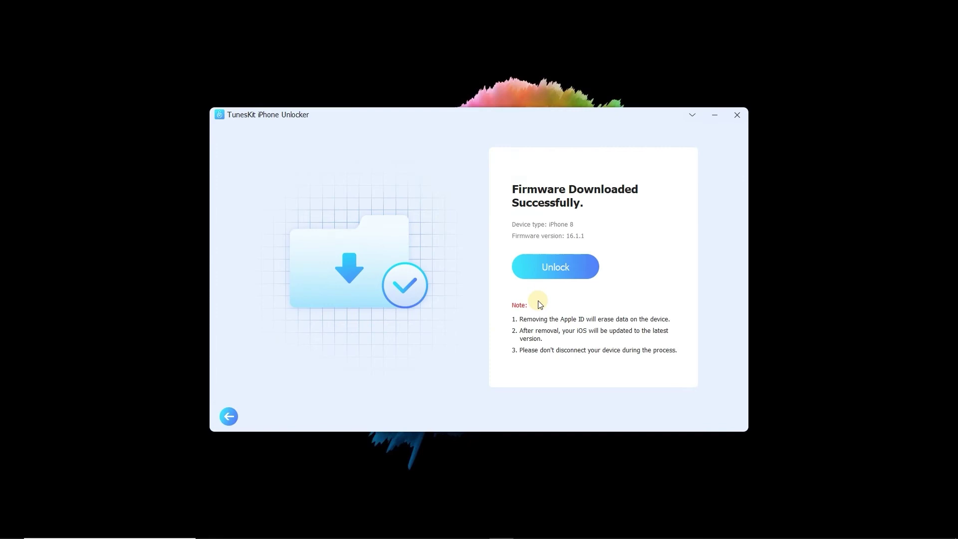
click(574, 267)
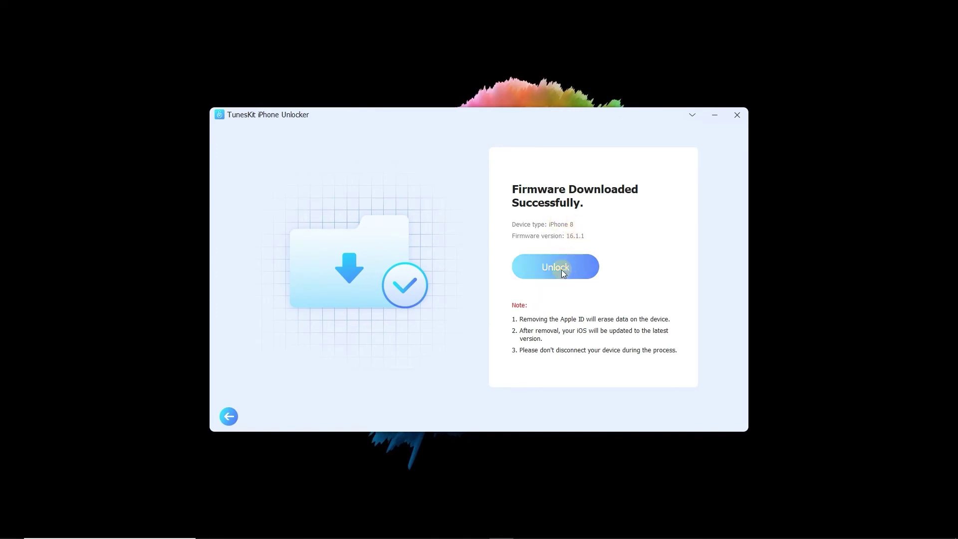
click(561, 269)
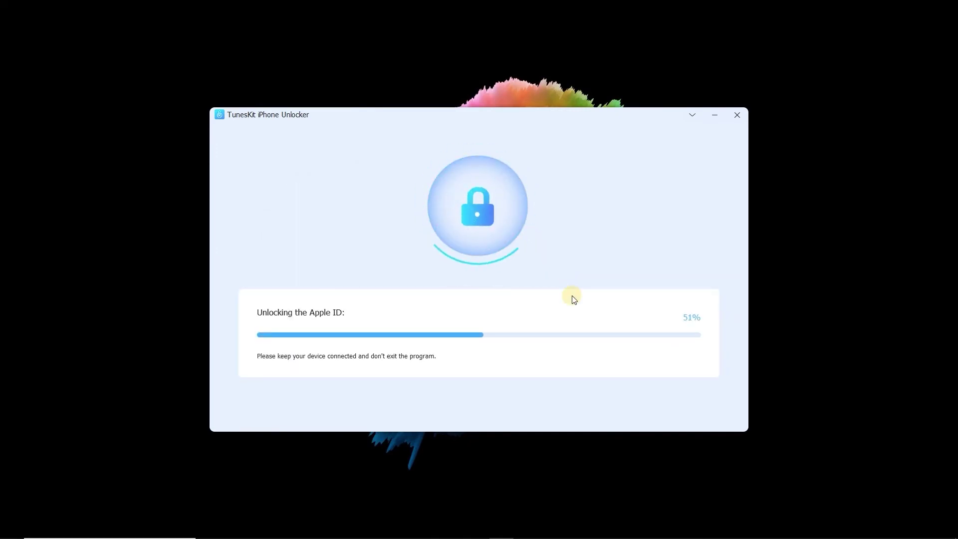